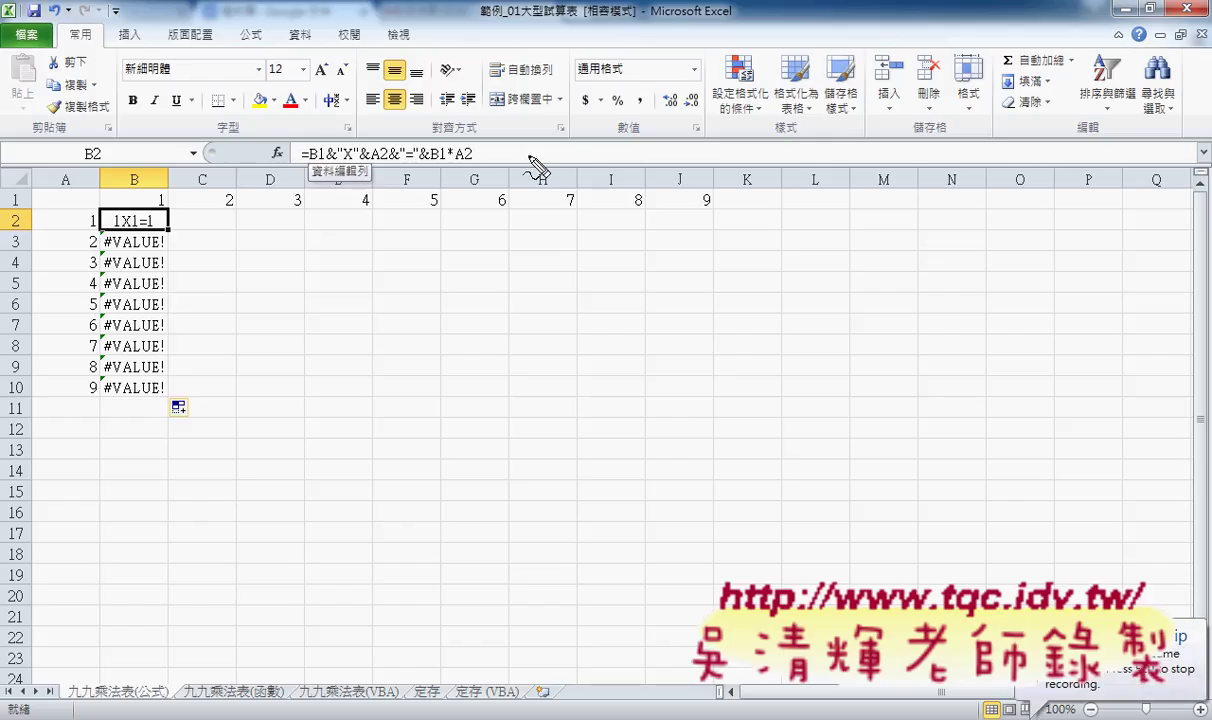
- Underline the B1 and A2 references and loop part of the sheet with the screen pen, then clear the marks
{"action": "mouse_move", "coordinate": [318, 163]}
{"action": "left_mouse_down"}
{"action": "mouse_move", "coordinate": [372, 163]}
{"action": "mouse_move", "coordinate": [341, 158]}
{"action": "left_mouse_up"}
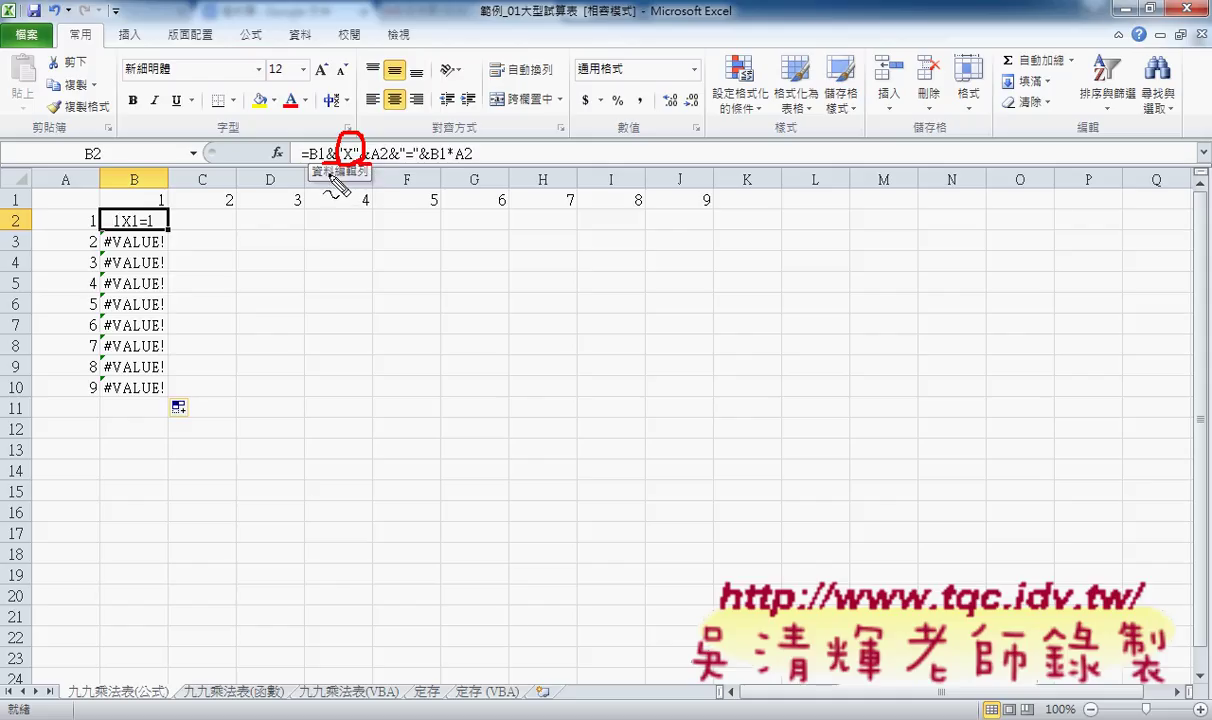
{"action": "mouse_move", "coordinate": [348, 263]}
{"action": "left_mouse_down"}
{"action": "mouse_move", "coordinate": [297, 267]}
{"action": "mouse_move", "coordinate": [382, 268]}
{"action": "left_mouse_up"}
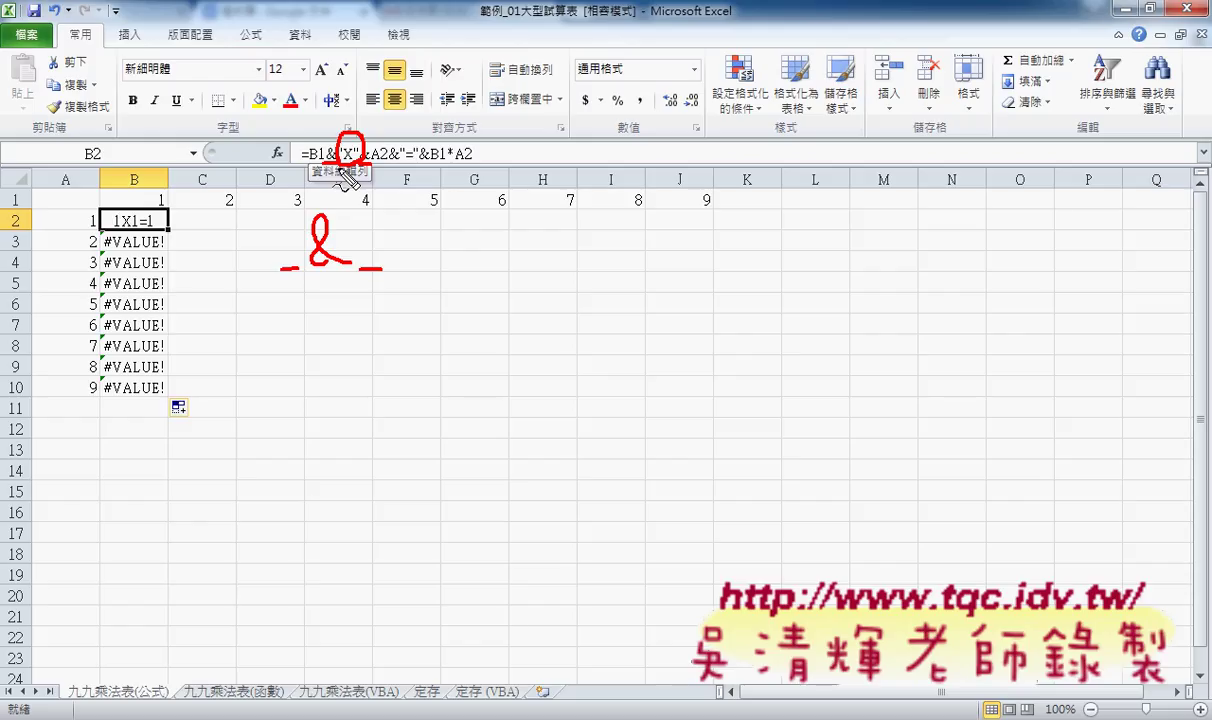
{"action": "key", "text": "Escape"}
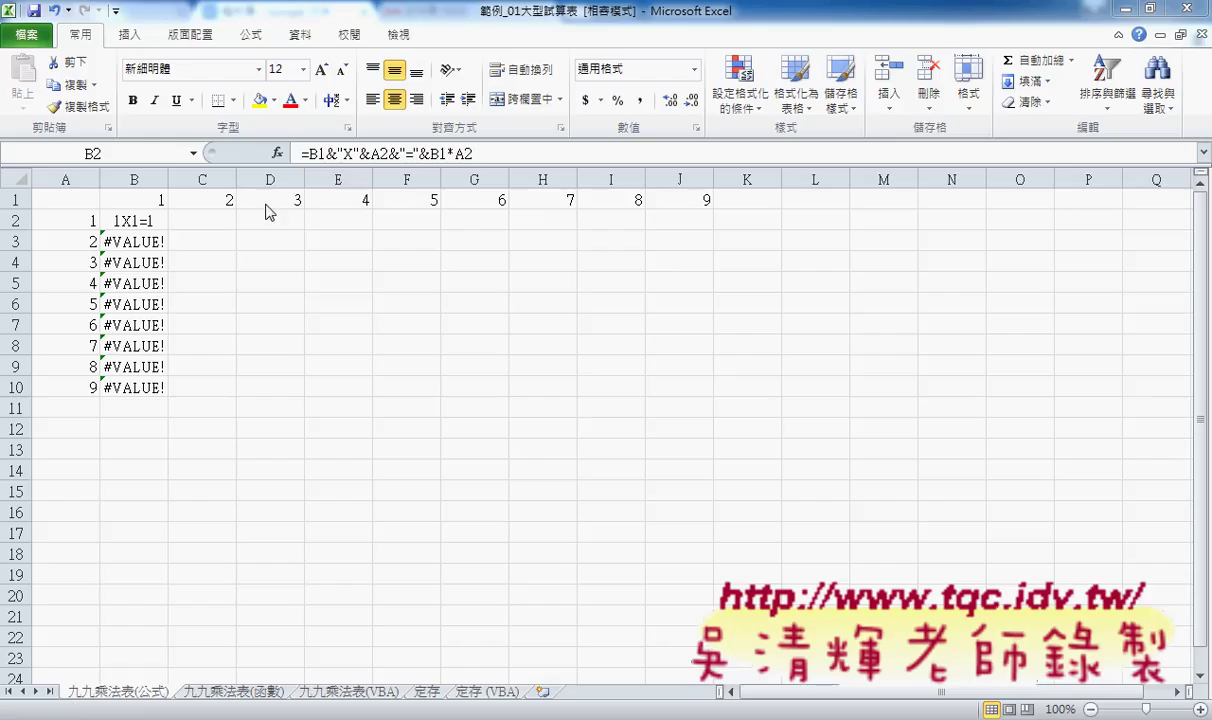
- Lock both B1 references in B2's formula as $B$1, giving =$B$1&"X"&A2&"="&$B$1*A2
{"action": "left_click", "coordinate": [148, 220]}
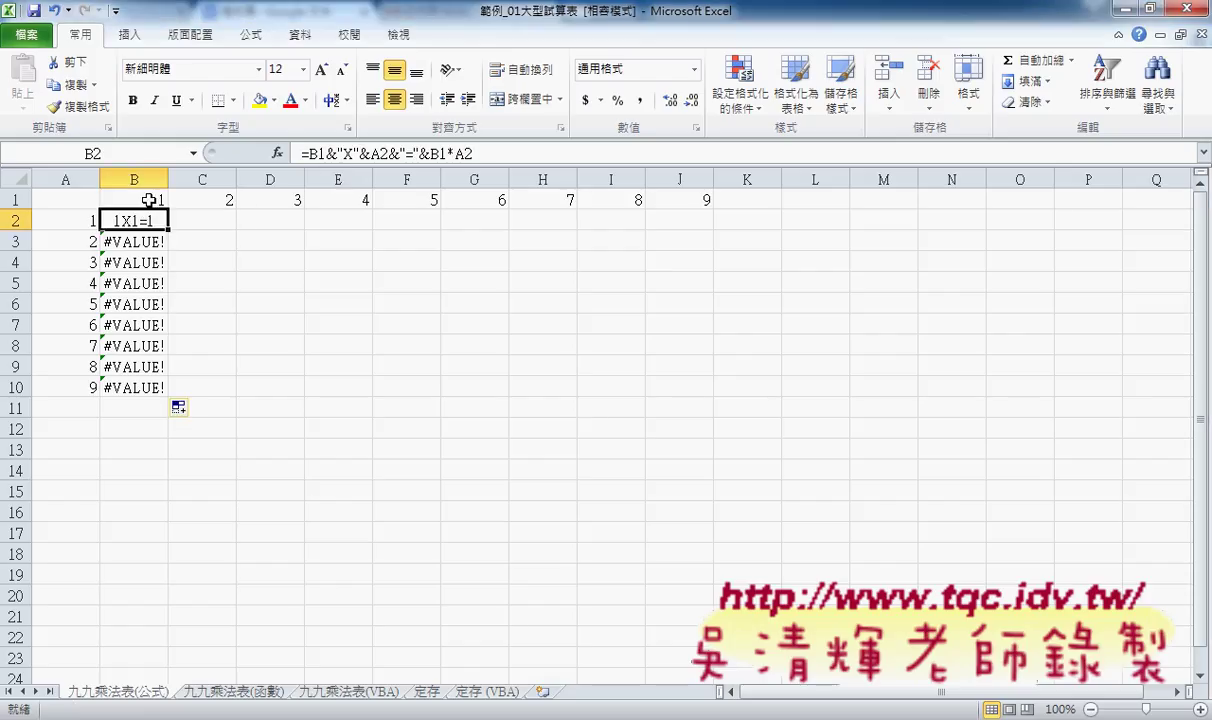
{"action": "left_click", "coordinate": [308, 153]}
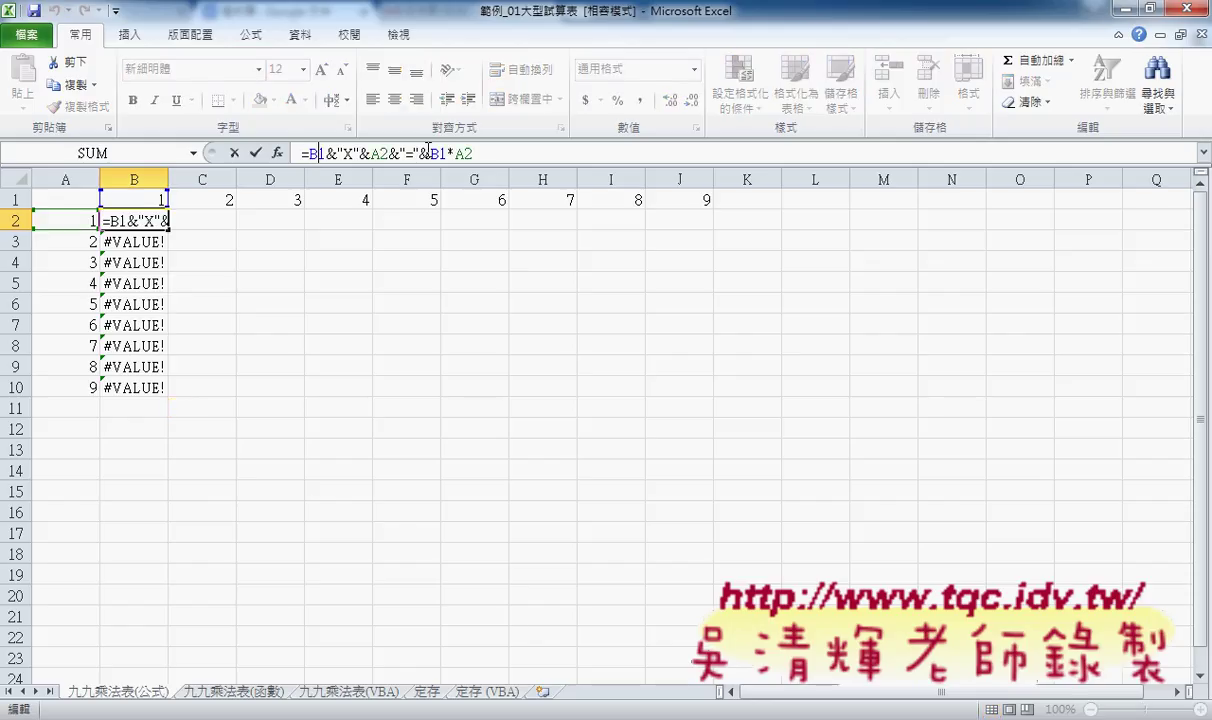
{"action": "key", "text": "F4"}
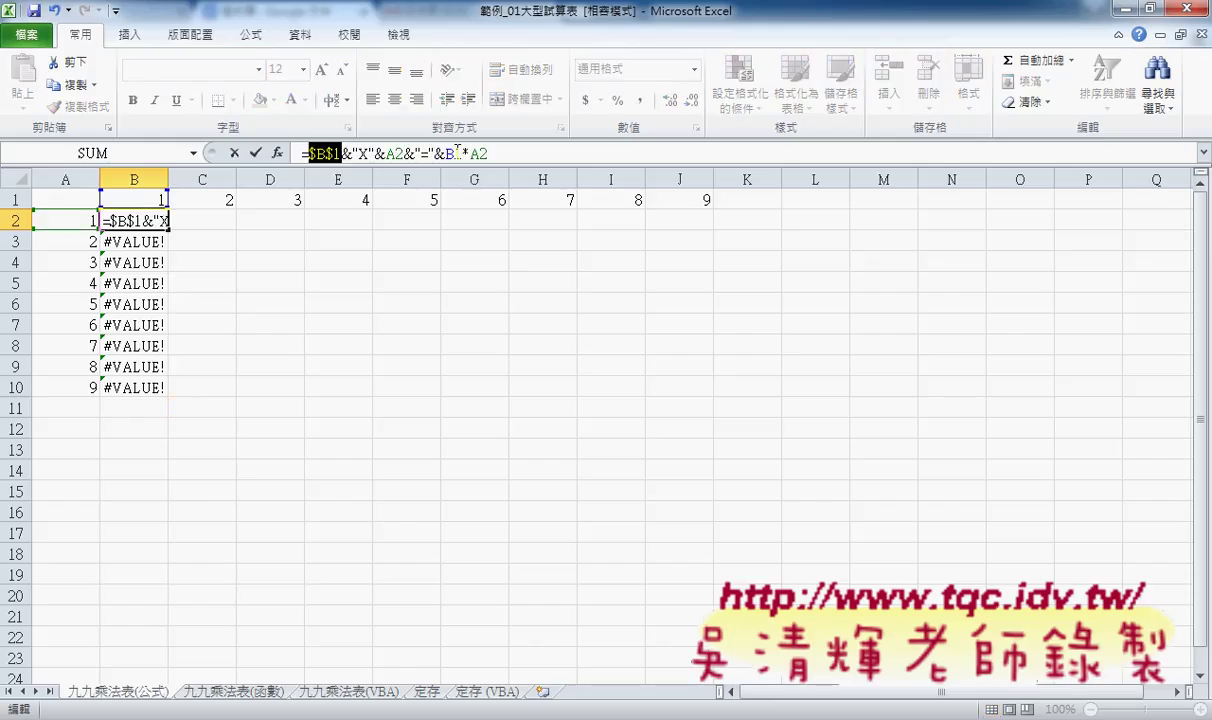
{"action": "left_click", "coordinate": [518, 153]}
{"action": "key", "text": "Left"}
{"action": "key", "text": "Left"}
{"action": "key", "text": "Left"}
{"action": "key", "text": "shift+Left"}
{"action": "key", "text": "shift+Left"}
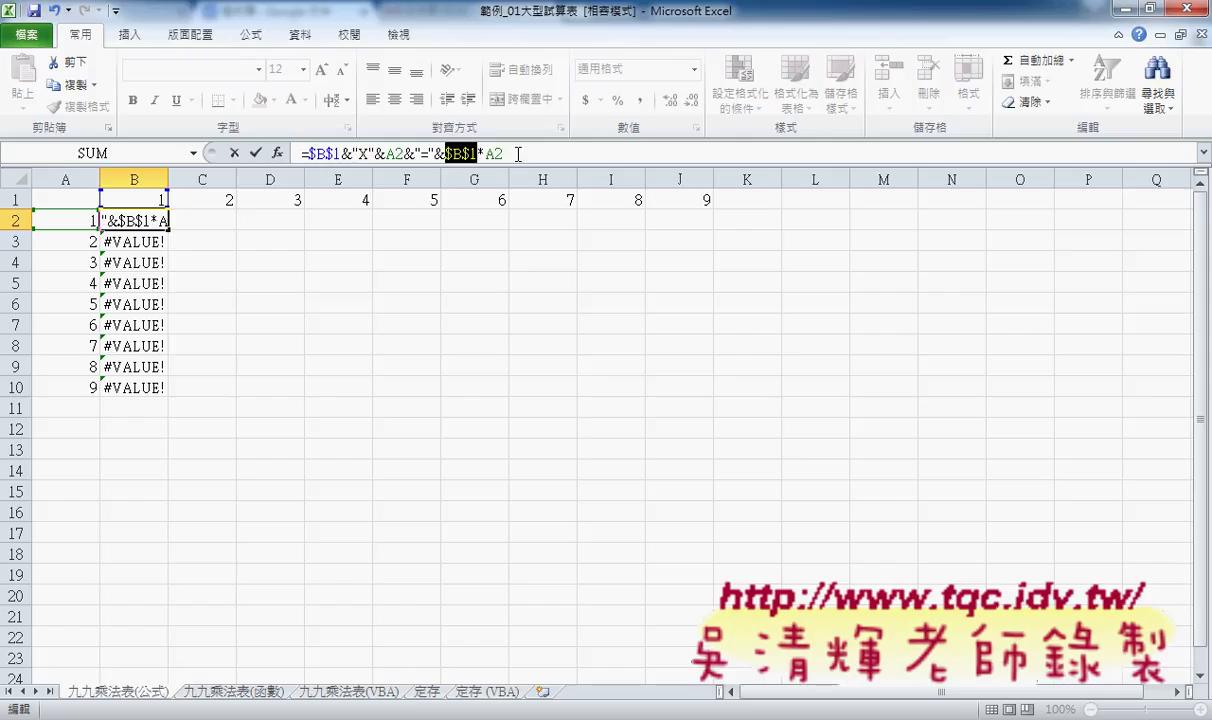
{"action": "key", "text": "F4"}
{"action": "left_click", "coordinate": [257, 153]}
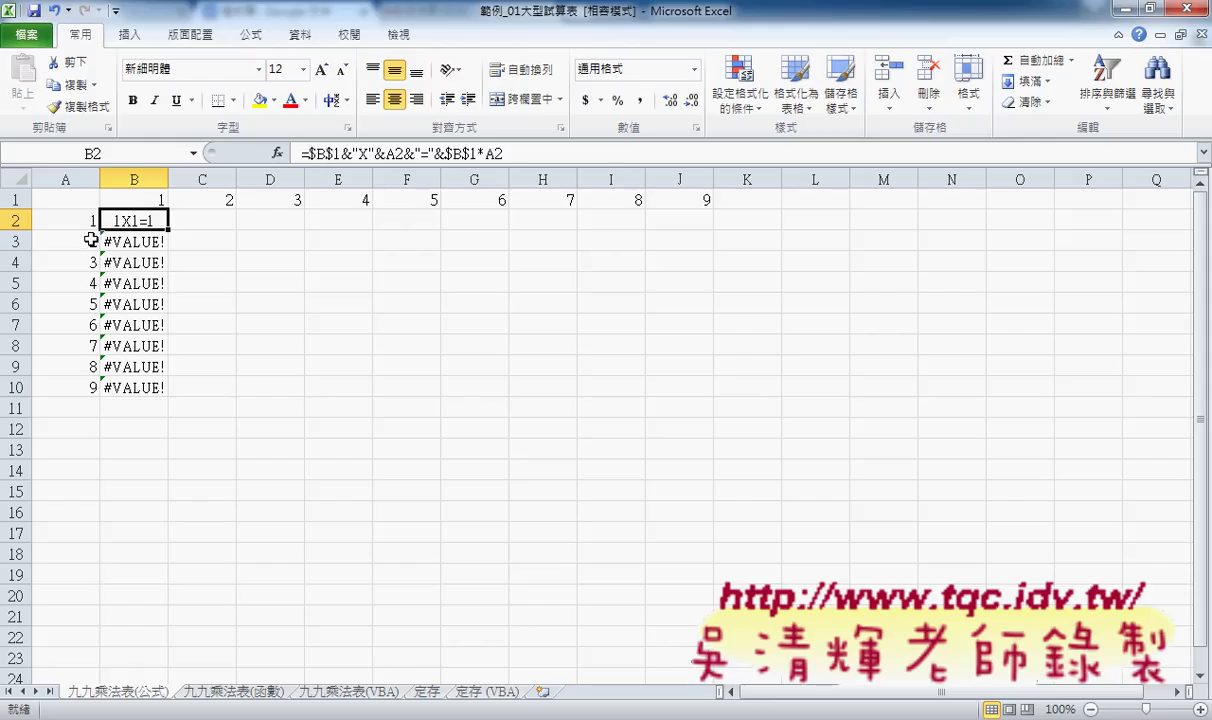
- Fill B2's formula down to B10 and right to column J, then pen-mark columns B, C and $B
{"action": "left_click_drag", "start_coordinate": [168, 230], "coordinate": [168, 397]}
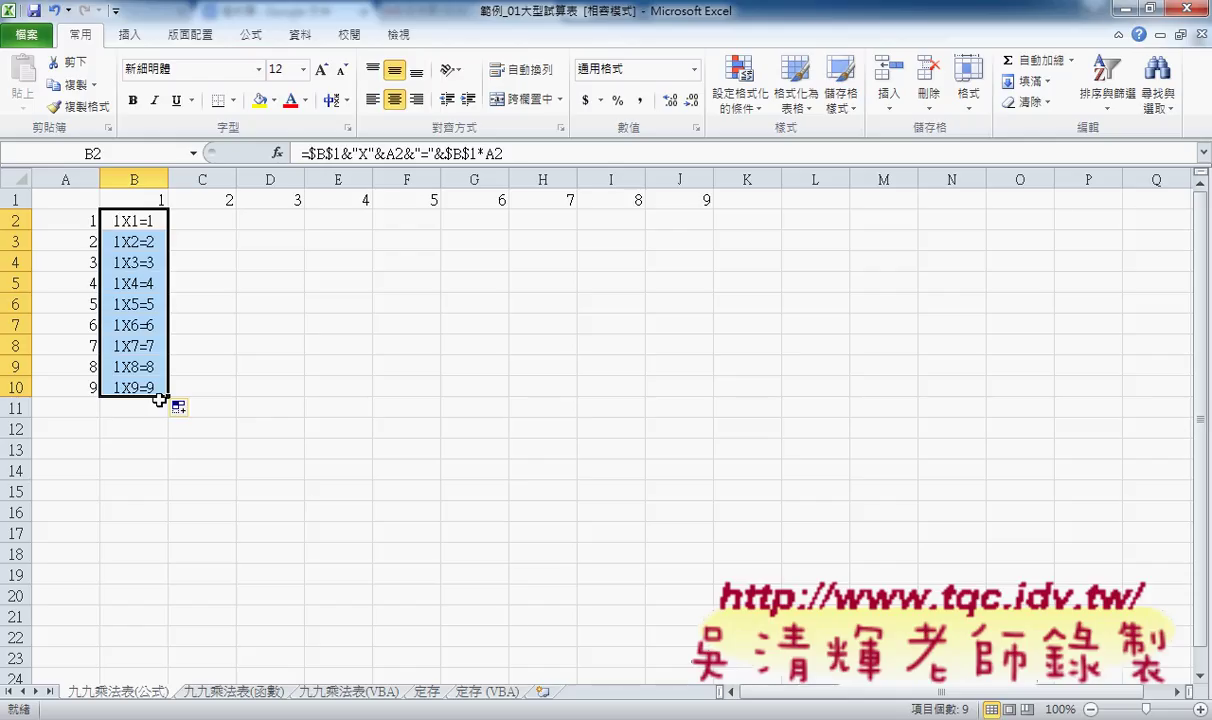
{"action": "left_click_drag", "start_coordinate": [160, 400], "coordinate": [711, 401]}
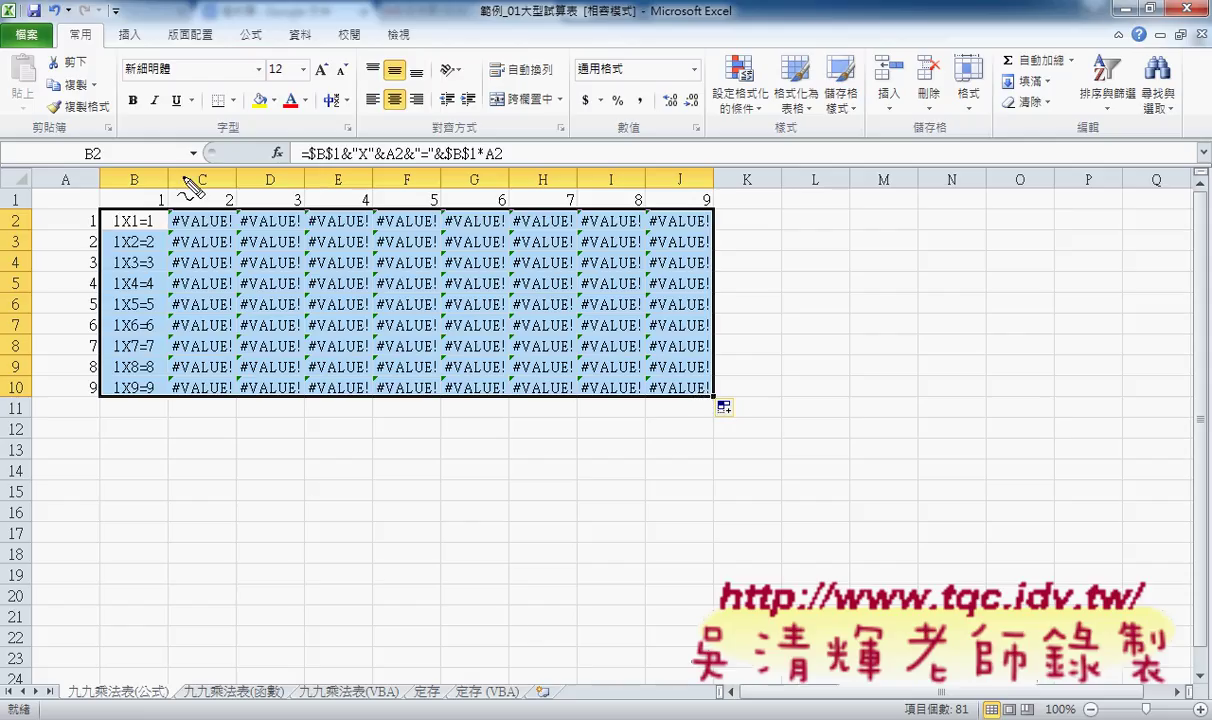
{"action": "left_click_drag", "start_coordinate": [130, 192], "coordinate": [142, 190]}
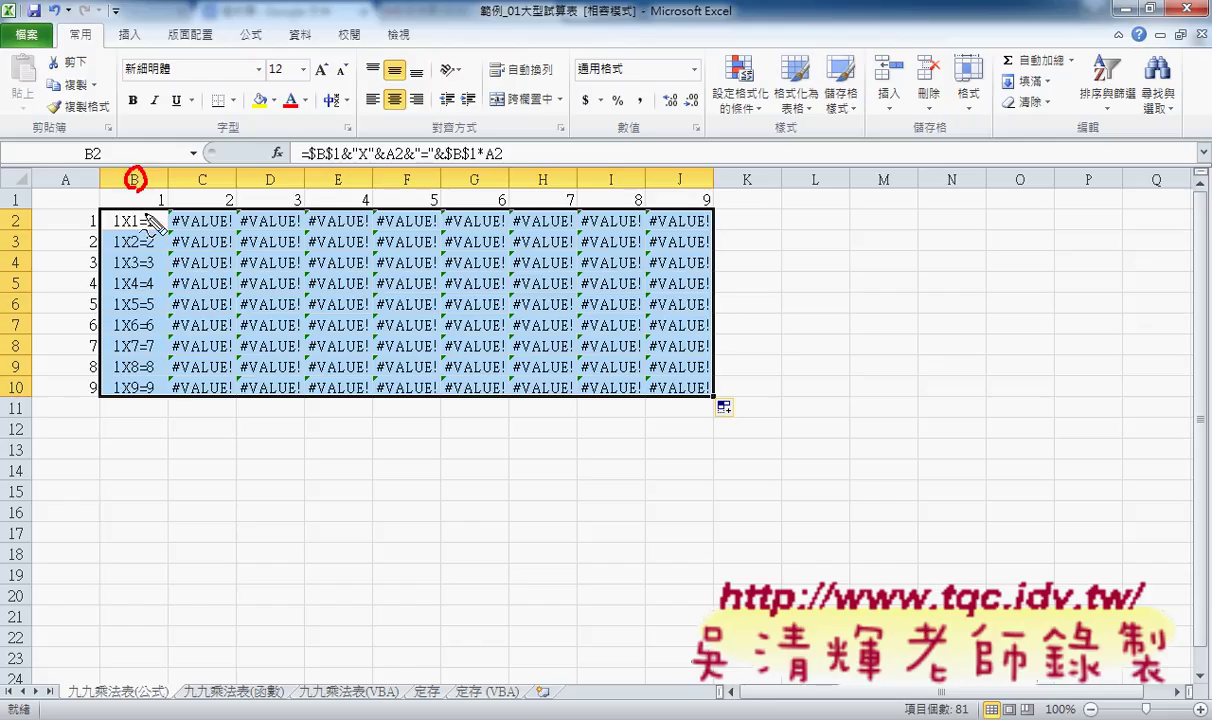
{"action": "left_click_drag", "start_coordinate": [166, 422], "coordinate": [236, 433]}
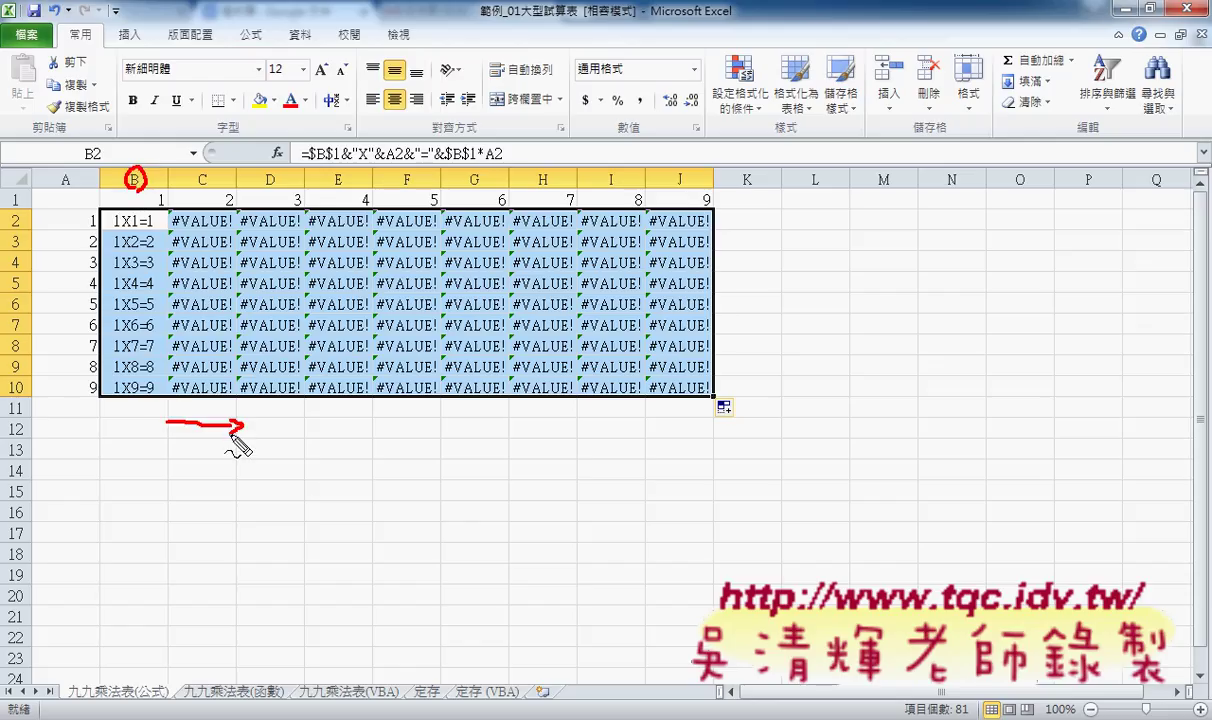
{"action": "mouse_move", "coordinate": [210, 168]}
{"action": "left_mouse_down"}
{"action": "mouse_move", "coordinate": [212, 186]}
{"action": "mouse_move", "coordinate": [272, 188]}
{"action": "left_mouse_up"}
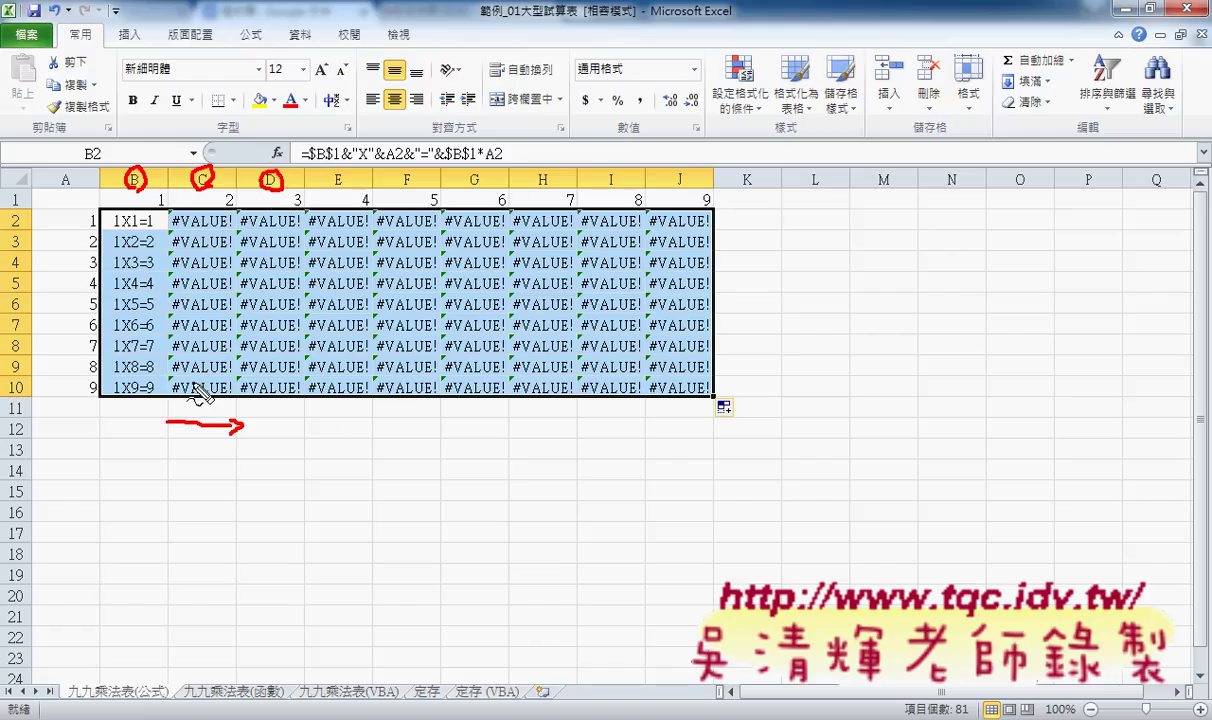
{"action": "mouse_move", "coordinate": [310, 160]}
{"action": "left_mouse_down"}
{"action": "mouse_move", "coordinate": [330, 175]}
{"action": "mouse_move", "coordinate": [499, 159]}
{"action": "left_mouse_up"}
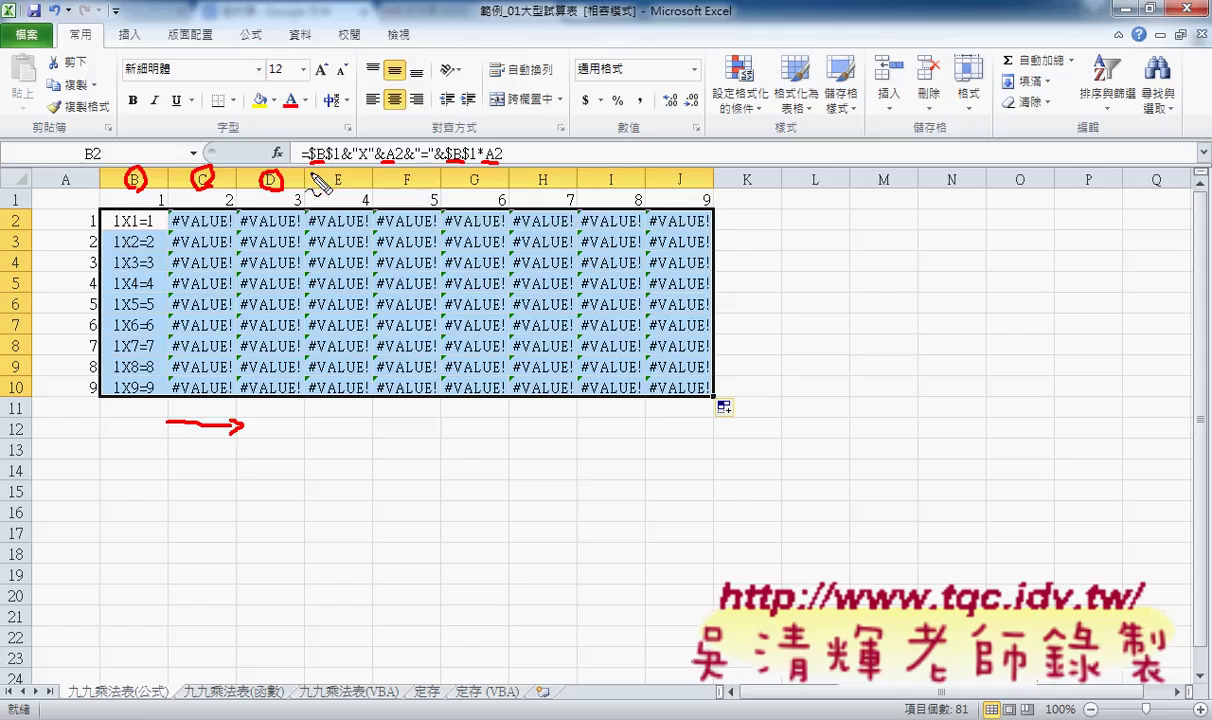
{"action": "left_click_drag", "start_coordinate": [309, 159], "coordinate": [322, 158]}
{"action": "key", "text": "Escape"}
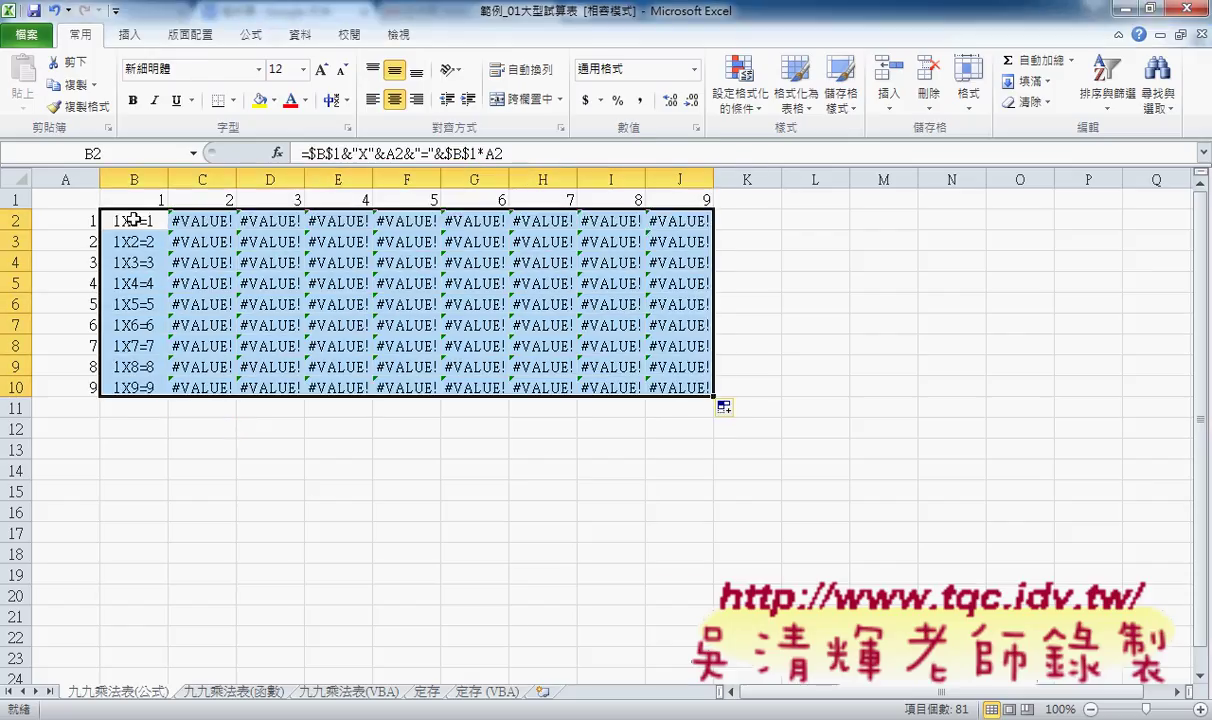
{"action": "left_click", "coordinate": [134, 220]}
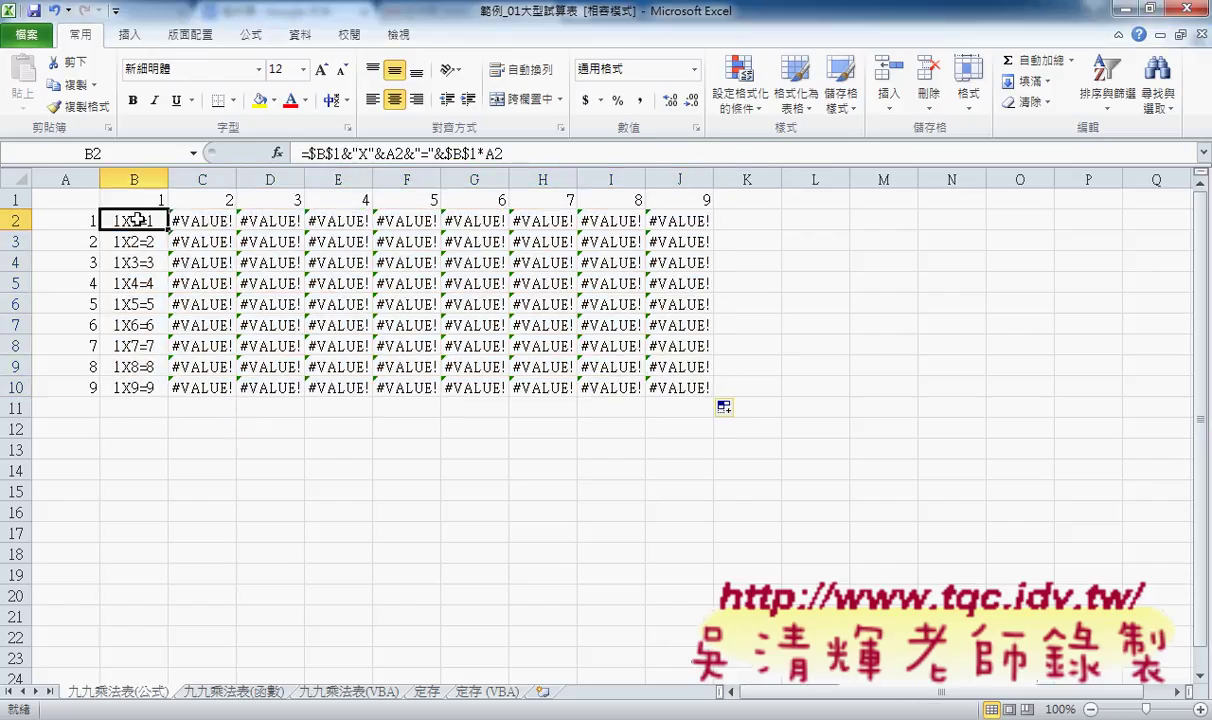
{"action": "left_click", "coordinate": [202, 220]}
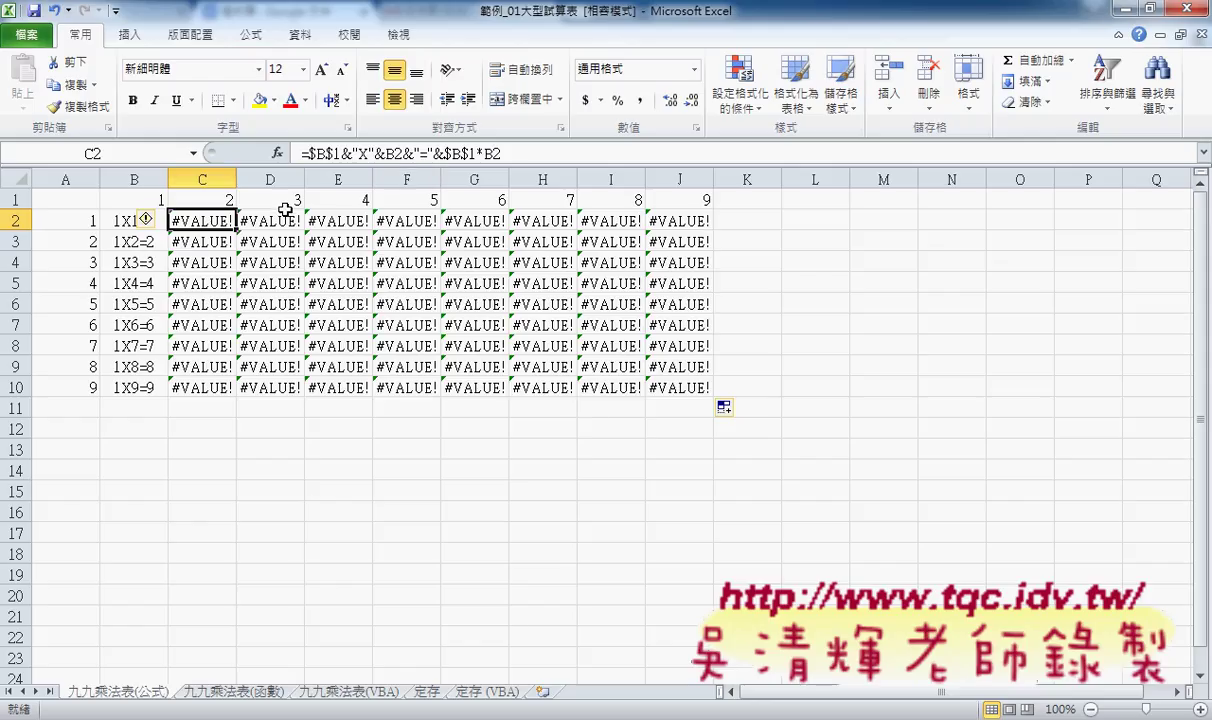
{"action": "left_click", "coordinate": [126, 221]}
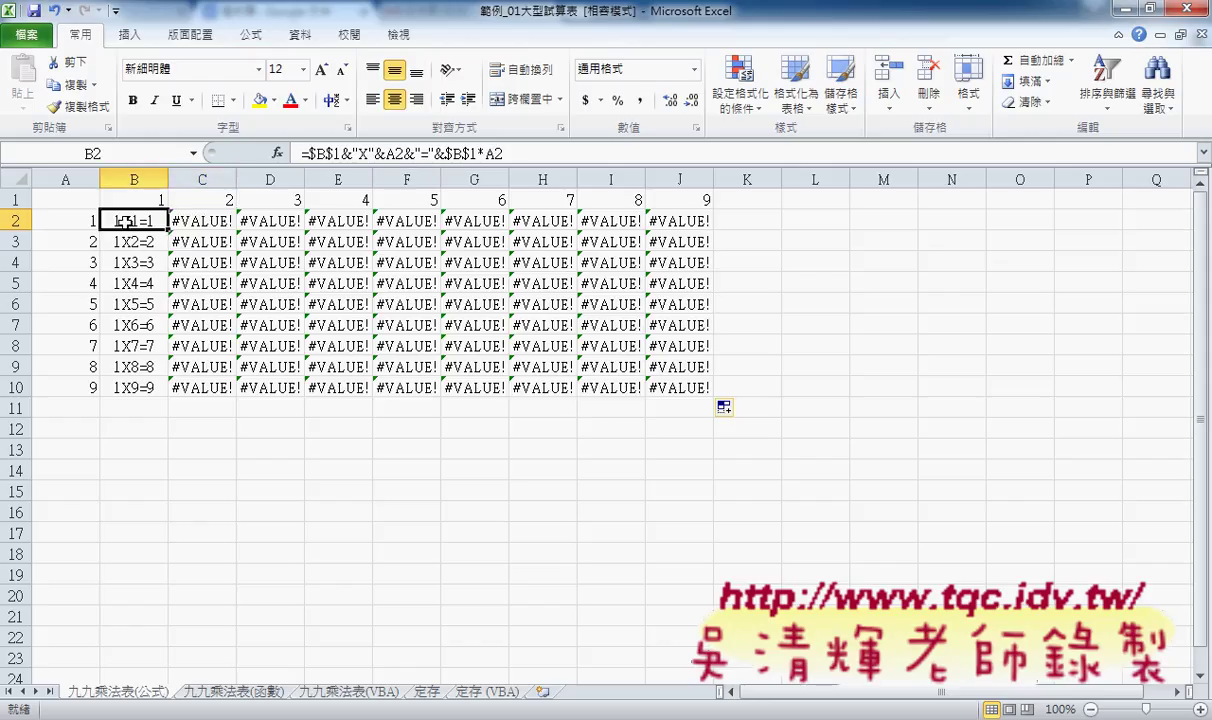
- Rewrite B2's formula with mixed references as =B$1&"X"&$A2&"="&B$1*$A2
{"action": "left_click", "coordinate": [310, 153]}
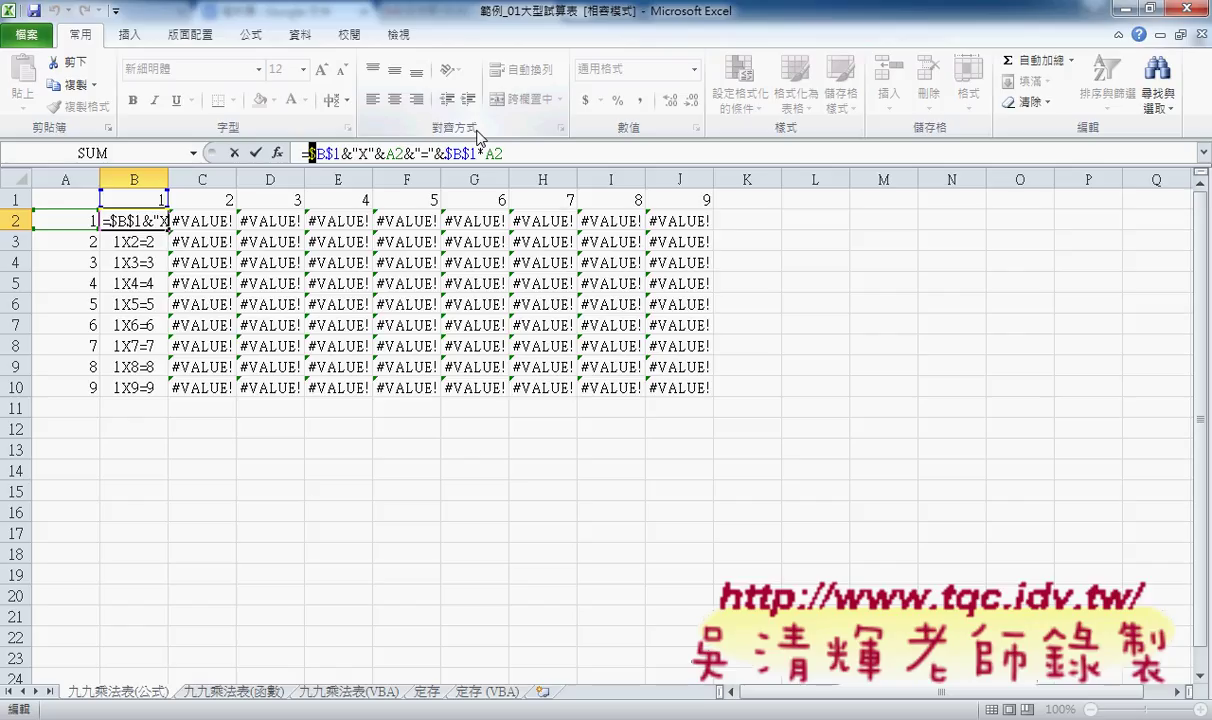
{"action": "key", "text": "Delete"}
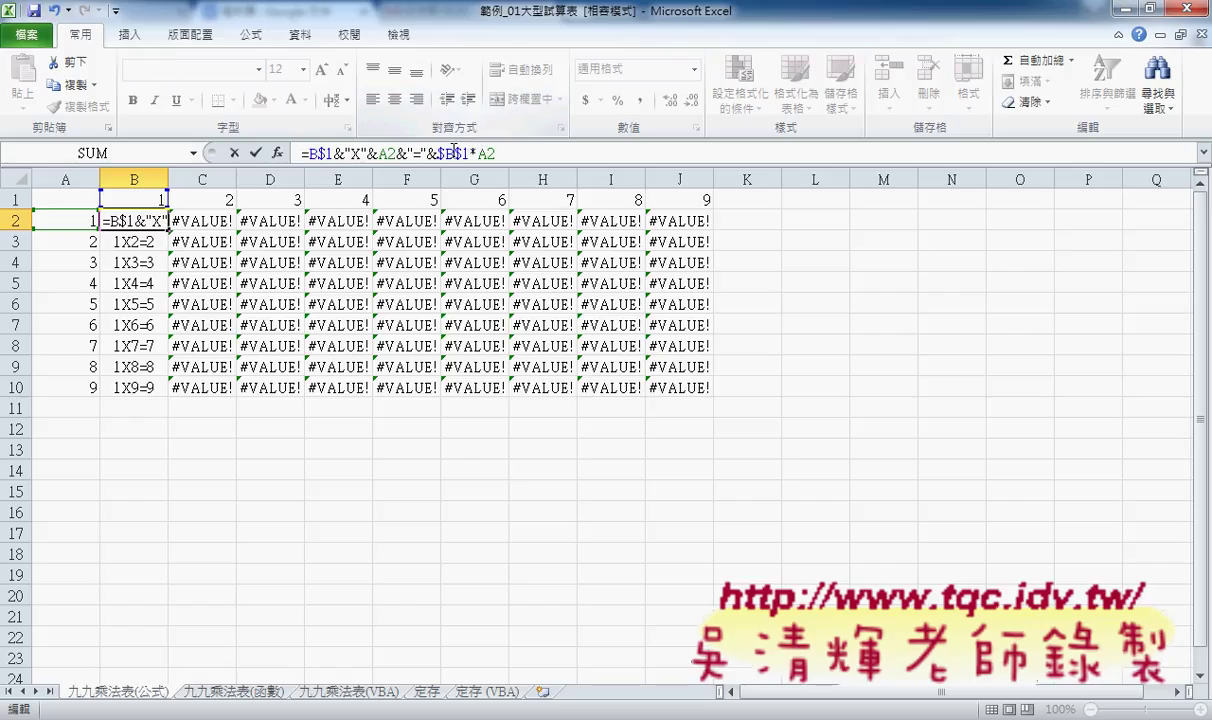
{"action": "left_click_drag", "start_coordinate": [436, 153], "coordinate": [446, 153]}
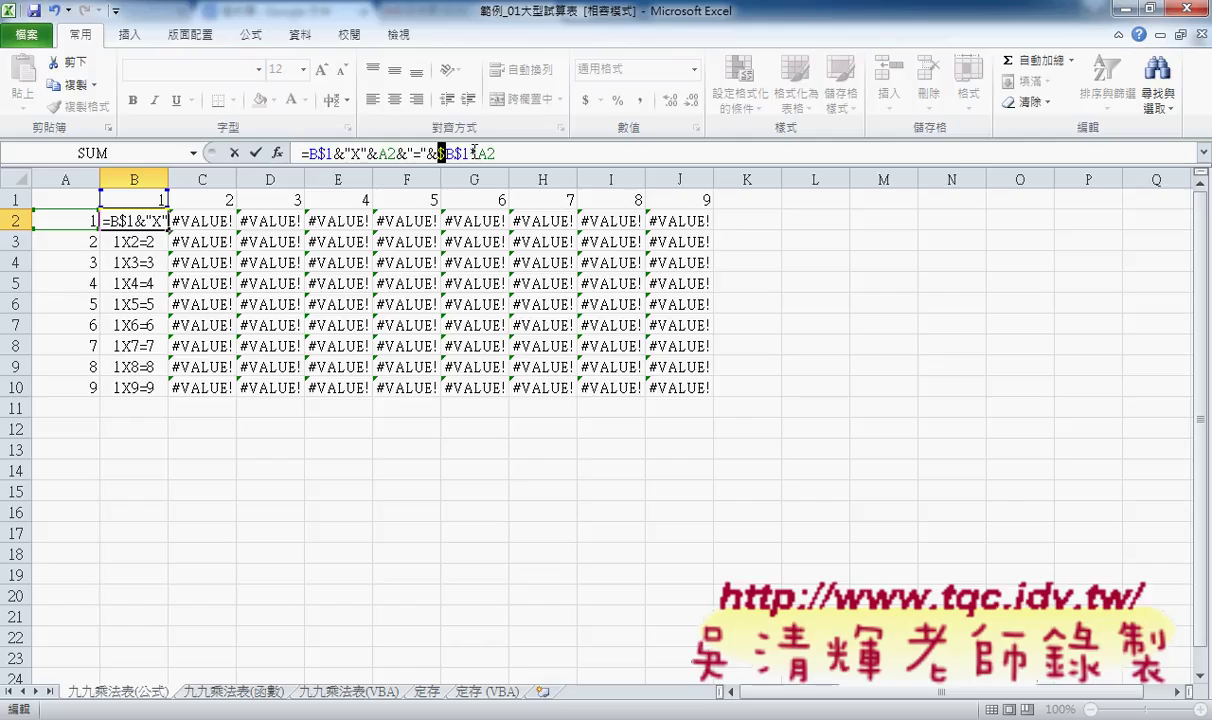
{"action": "key", "text": "Delete"}
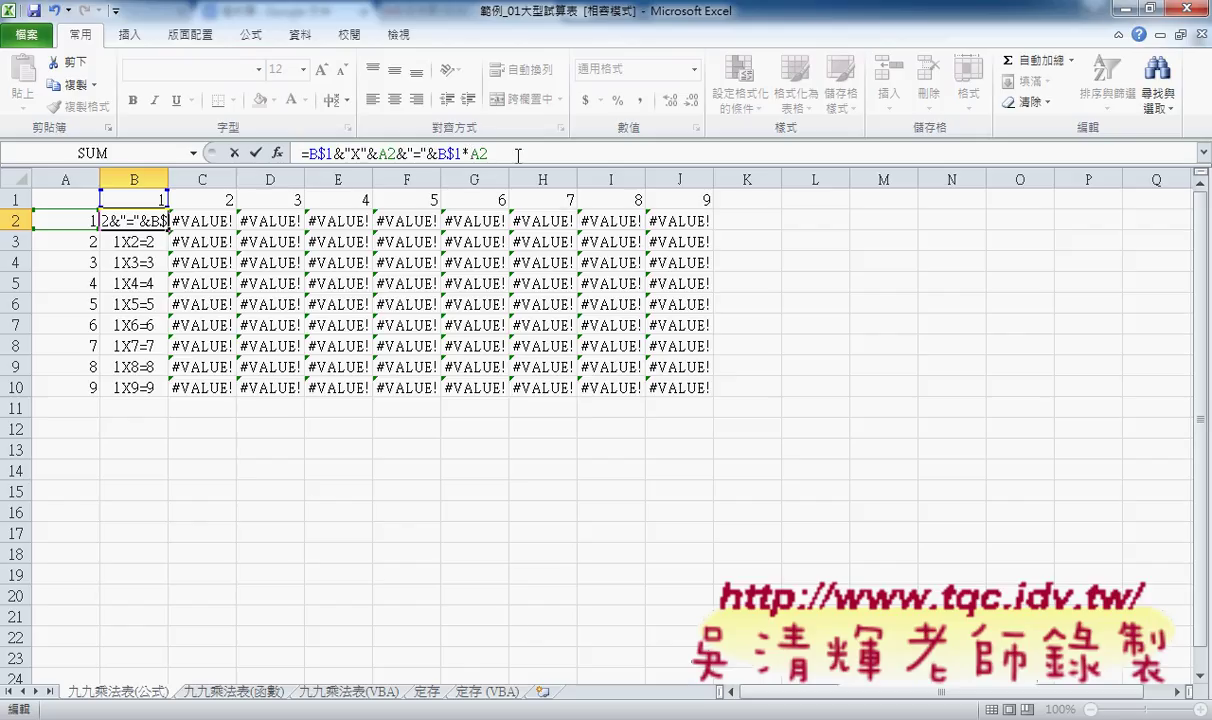
{"action": "type", "text": "$"}
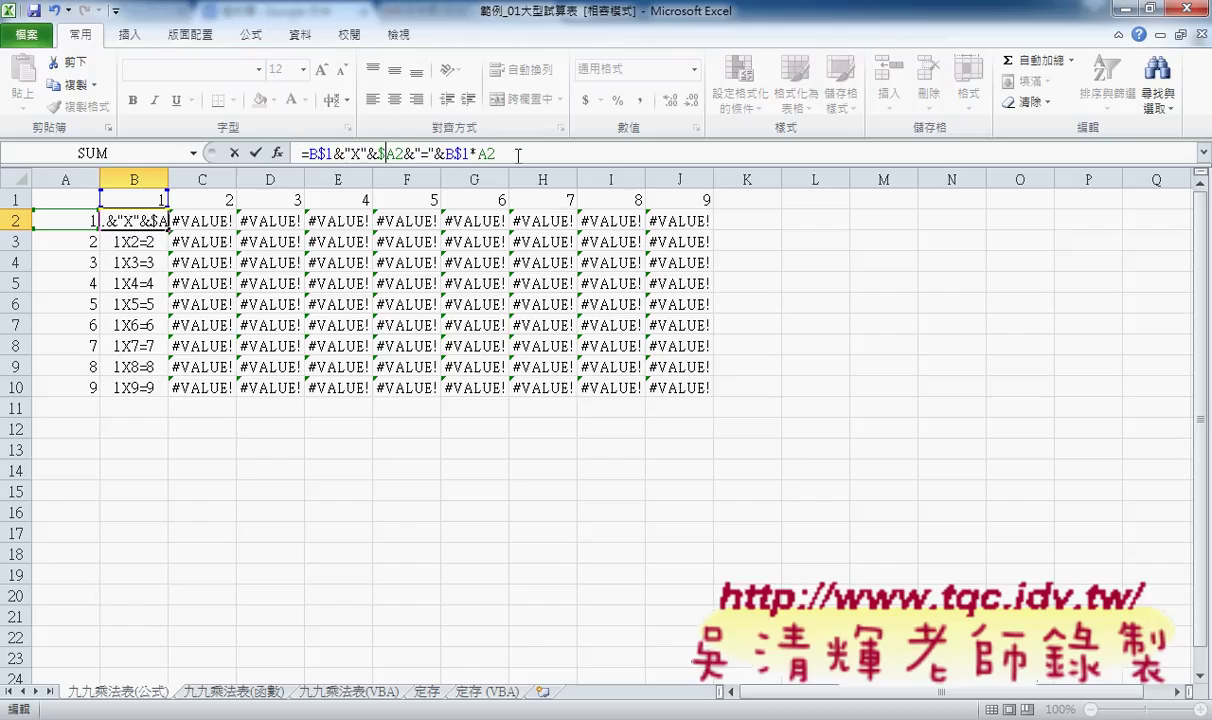
{"action": "left_click", "coordinate": [452, 154]}
{"action": "left_click", "coordinate": [485, 154]}
{"action": "type", "text": "$"}
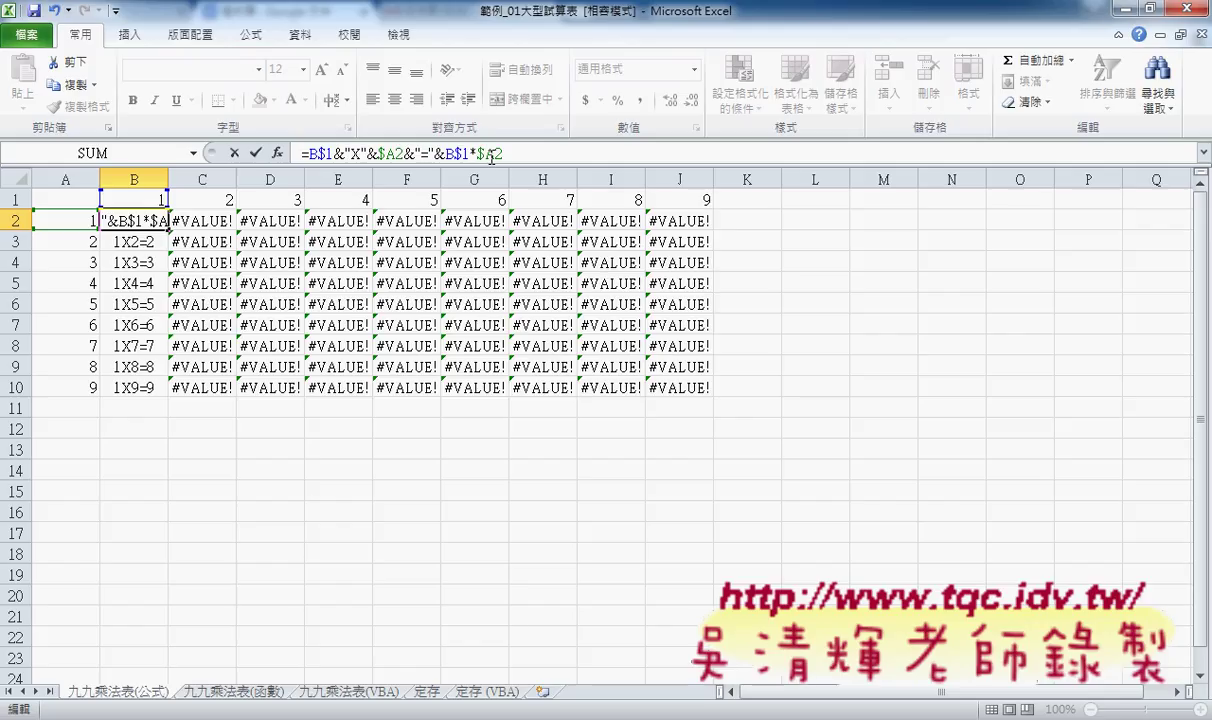
{"action": "left_click", "coordinate": [257, 153]}
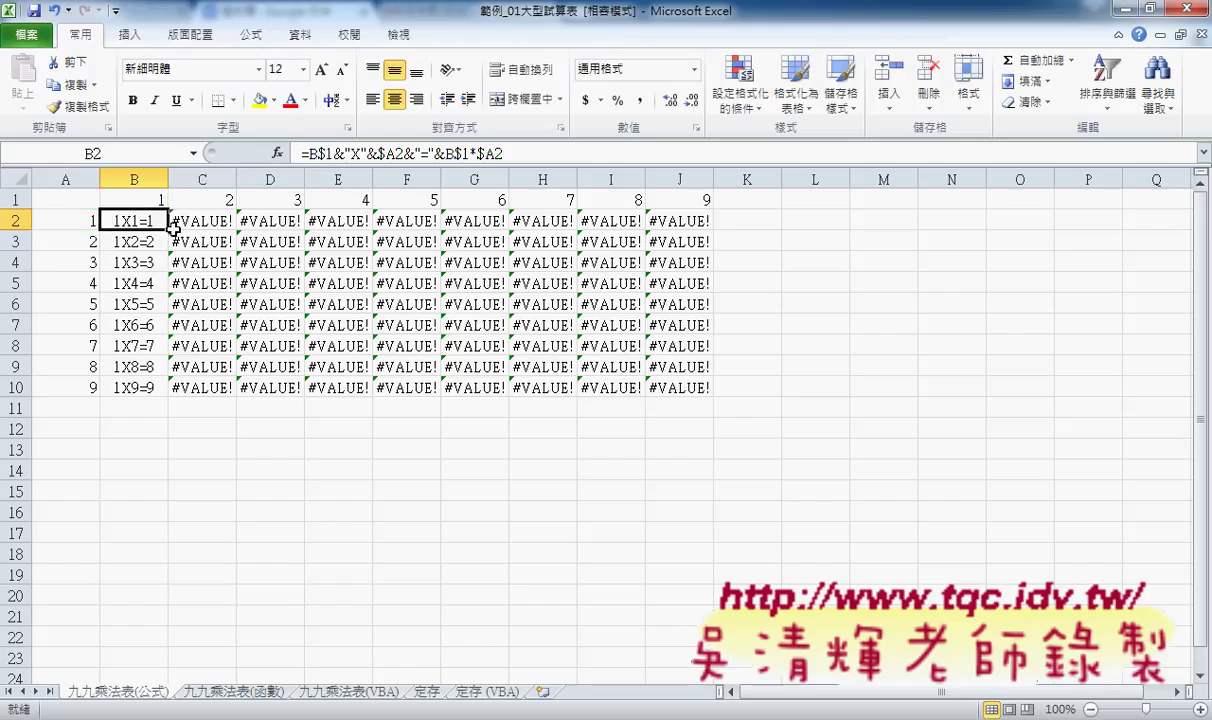
- Fill B2's formula across B2:J10 to get 1X1=1 through 9X9=81, then reselect B2 alone
{"action": "mouse_move", "coordinate": [168, 231]}
{"action": "left_mouse_down"}
{"action": "mouse_move", "coordinate": [166, 395]}
{"action": "mouse_move", "coordinate": [719, 370]}
{"action": "left_mouse_up"}
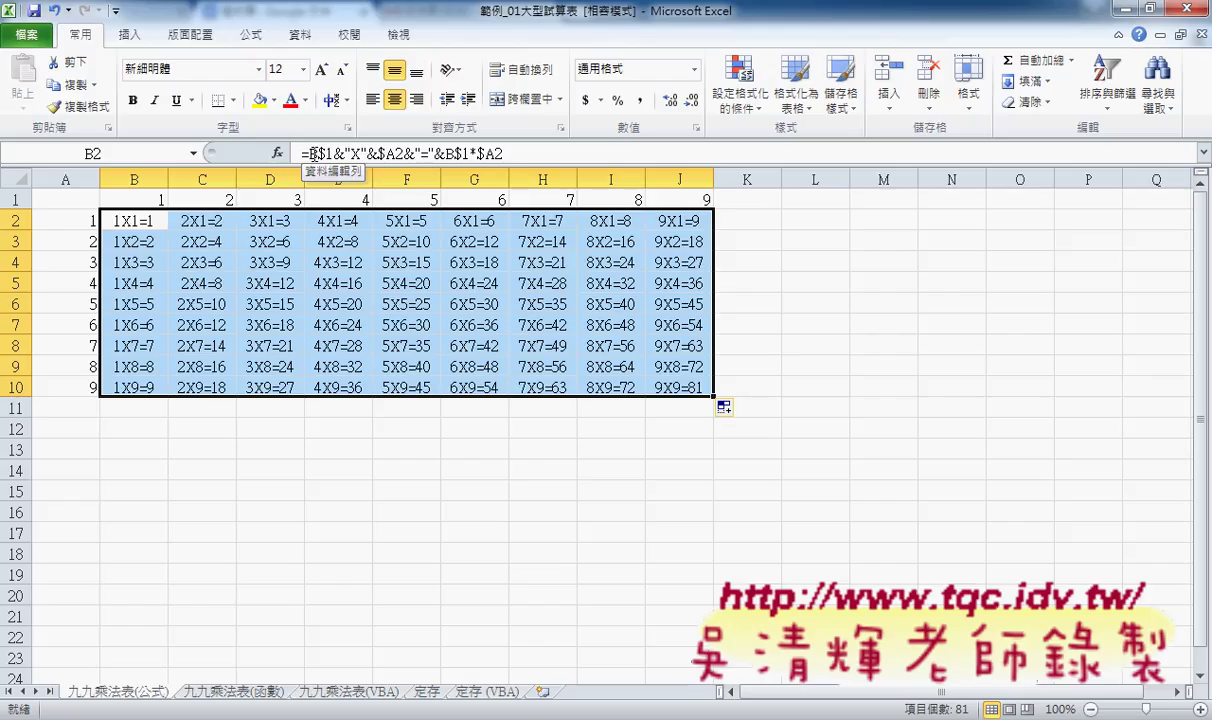
{"action": "left_click", "coordinate": [320, 153]}
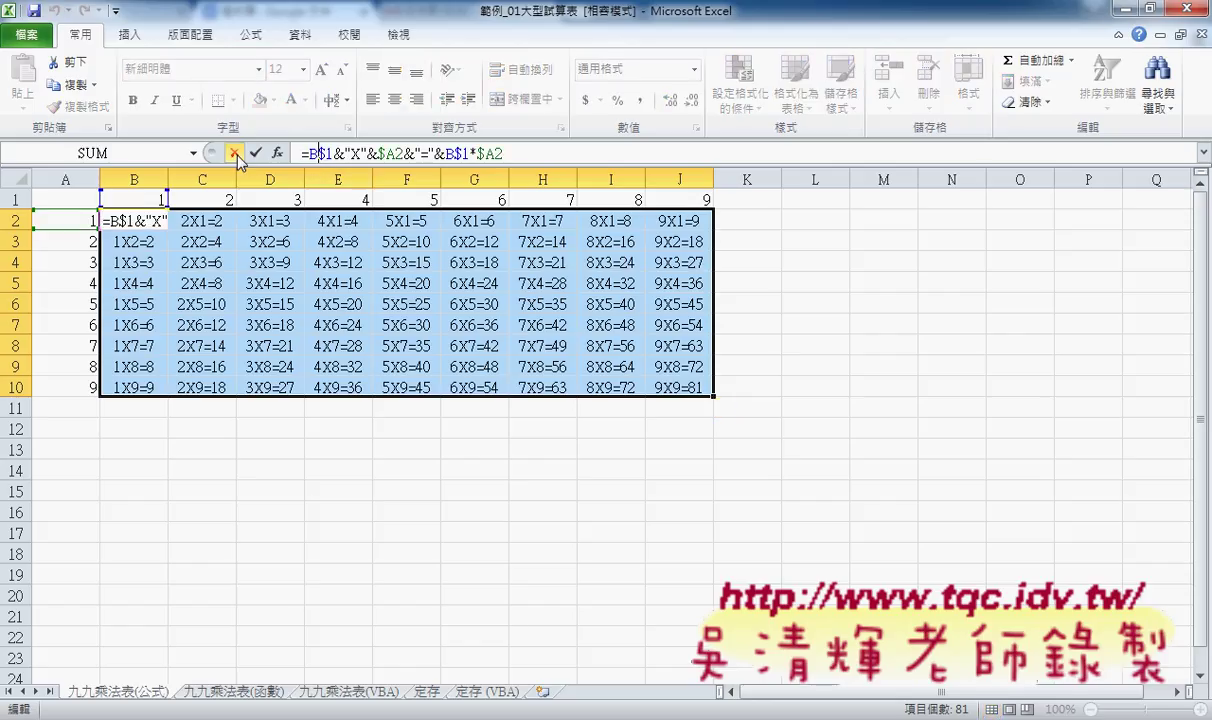
{"action": "left_click", "coordinate": [236, 153]}
{"action": "left_click", "coordinate": [145, 222]}
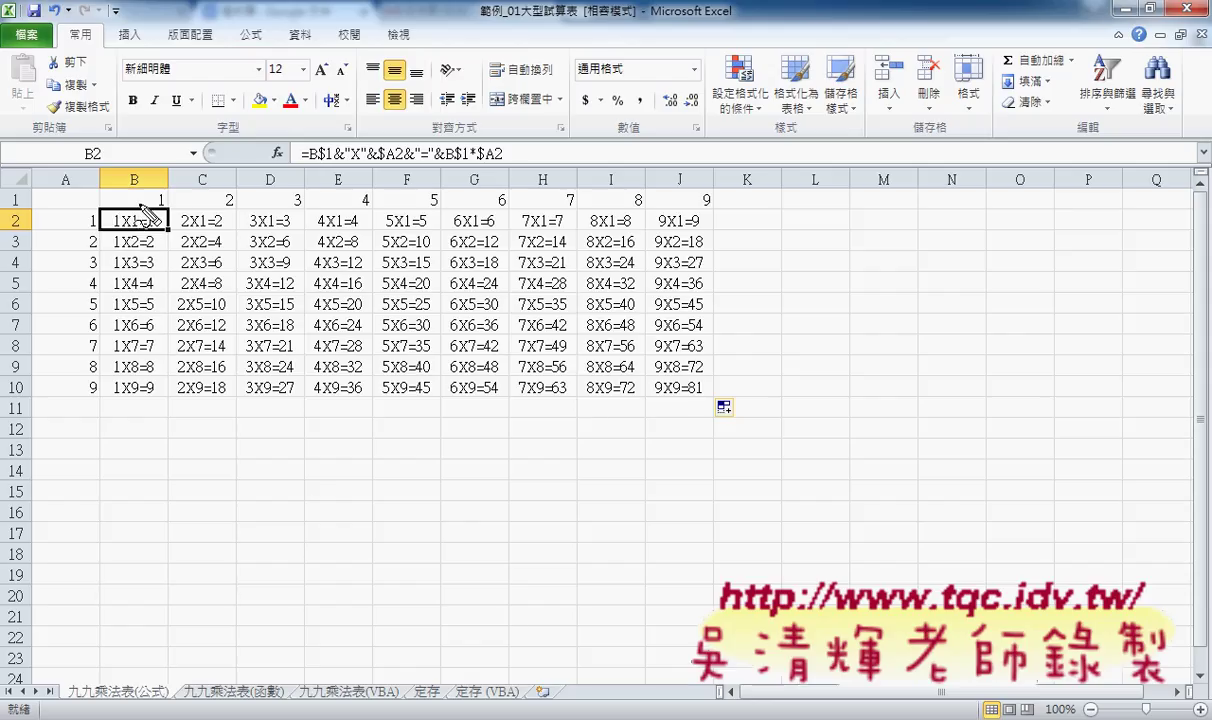
- Pen-mark the row 1 and column A headings, the B$1 row lock, and a double-headed arrow along row 1
{"action": "left_click_drag", "start_coordinate": [18, 208], "coordinate": [64, 170]}
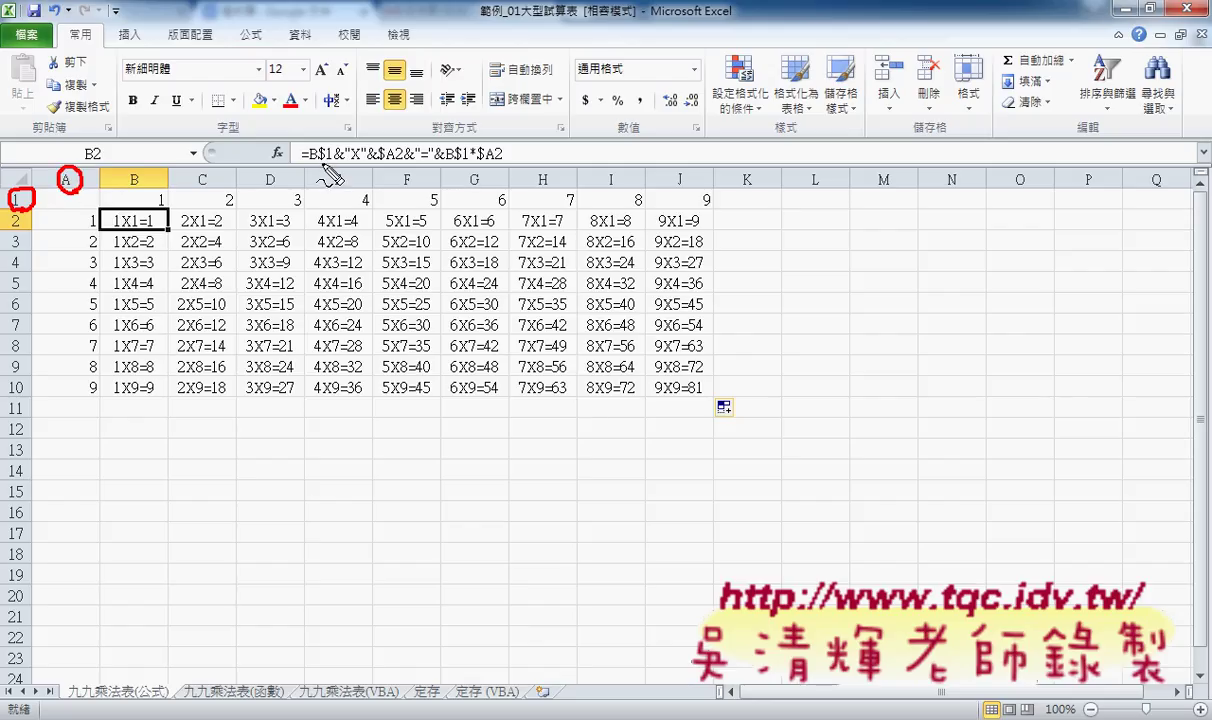
{"action": "left_click_drag", "start_coordinate": [330, 159], "coordinate": [500, 161]}
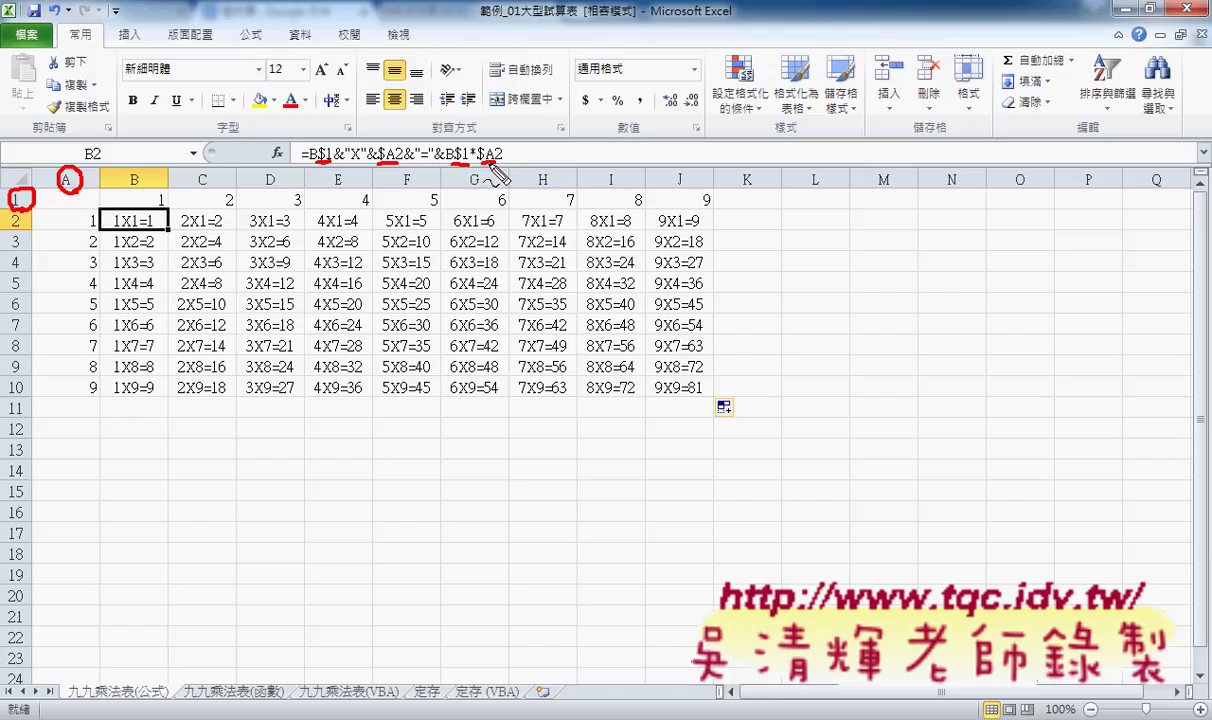
{"action": "left_click_drag", "start_coordinate": [60, 199], "coordinate": [136, 200]}
{"action": "left_click_drag", "start_coordinate": [125, 192], "coordinate": [126, 208]}
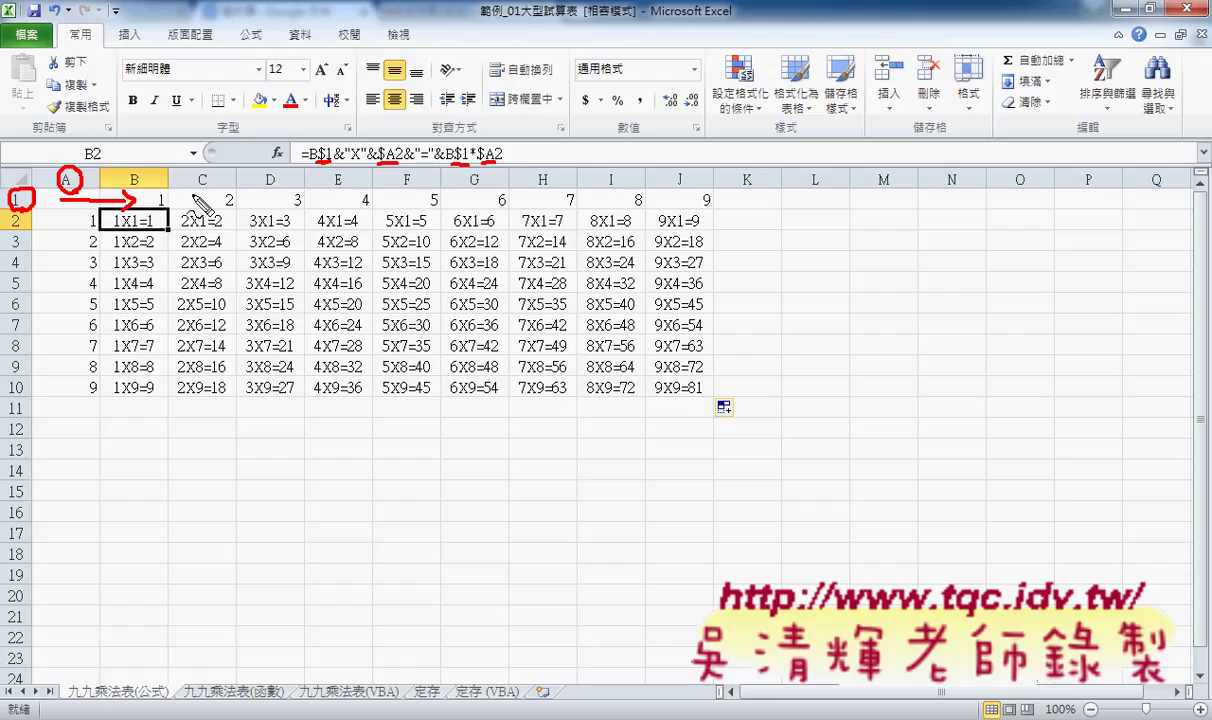
{"action": "mouse_move", "coordinate": [74, 192]}
{"action": "left_mouse_down"}
{"action": "mouse_move", "coordinate": [62, 216]}
{"action": "mouse_move", "coordinate": [68, 208]}
{"action": "left_mouse_up"}
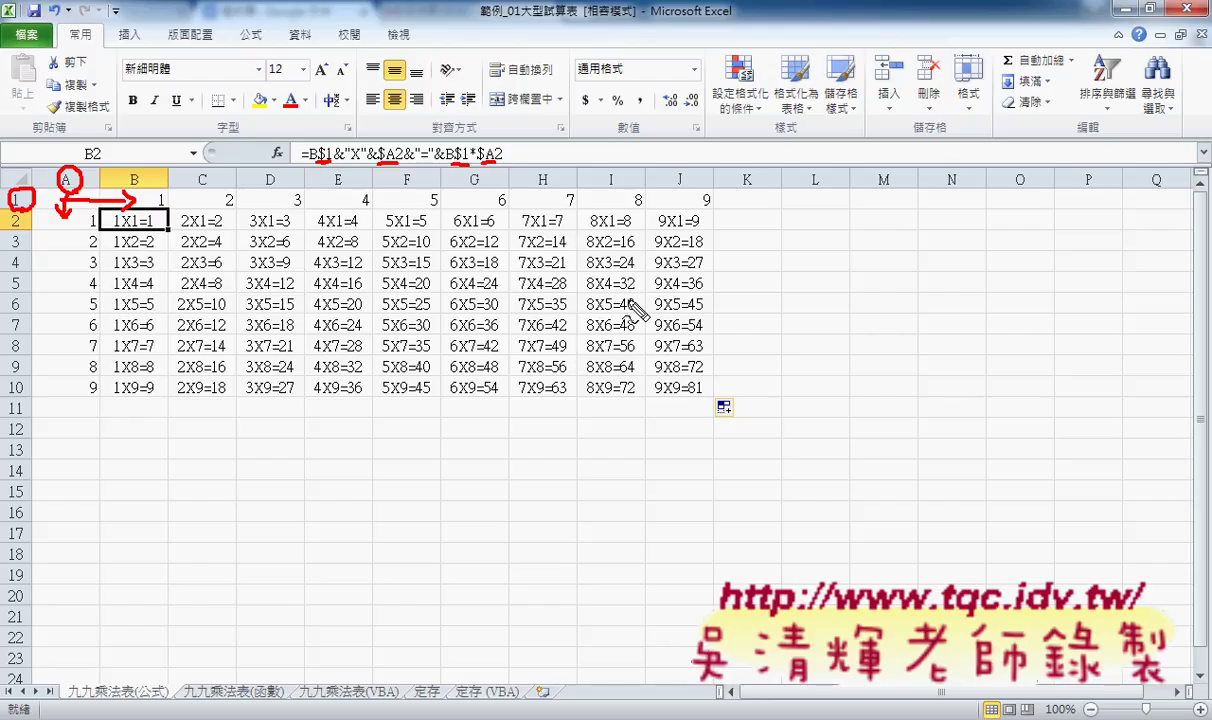
- Circle $A2 and mark the 定存 sheet, clear the annotations, and switch to the Google Docs page
{"action": "mouse_move", "coordinate": [368, 198]}
{"action": "left_mouse_down"}
{"action": "mouse_move", "coordinate": [388, 138]}
{"action": "mouse_move", "coordinate": [365, 203]}
{"action": "left_mouse_up"}
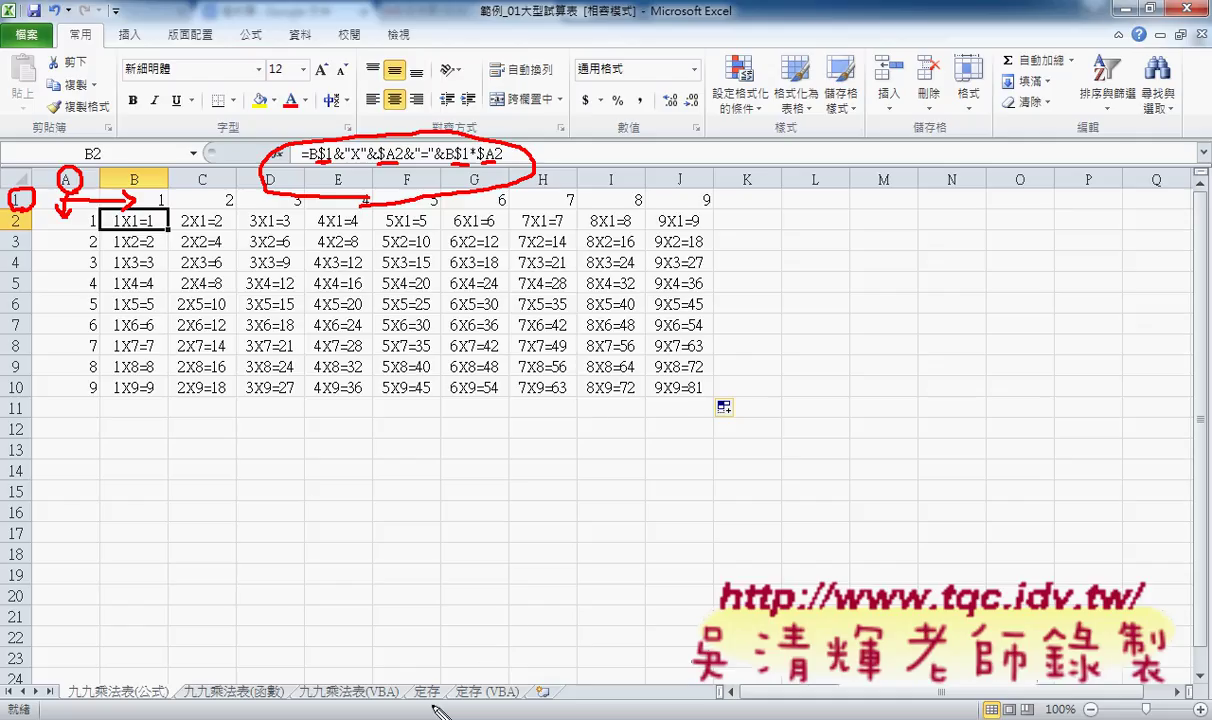
{"action": "left_click_drag", "start_coordinate": [437, 708], "coordinate": [430, 683]}
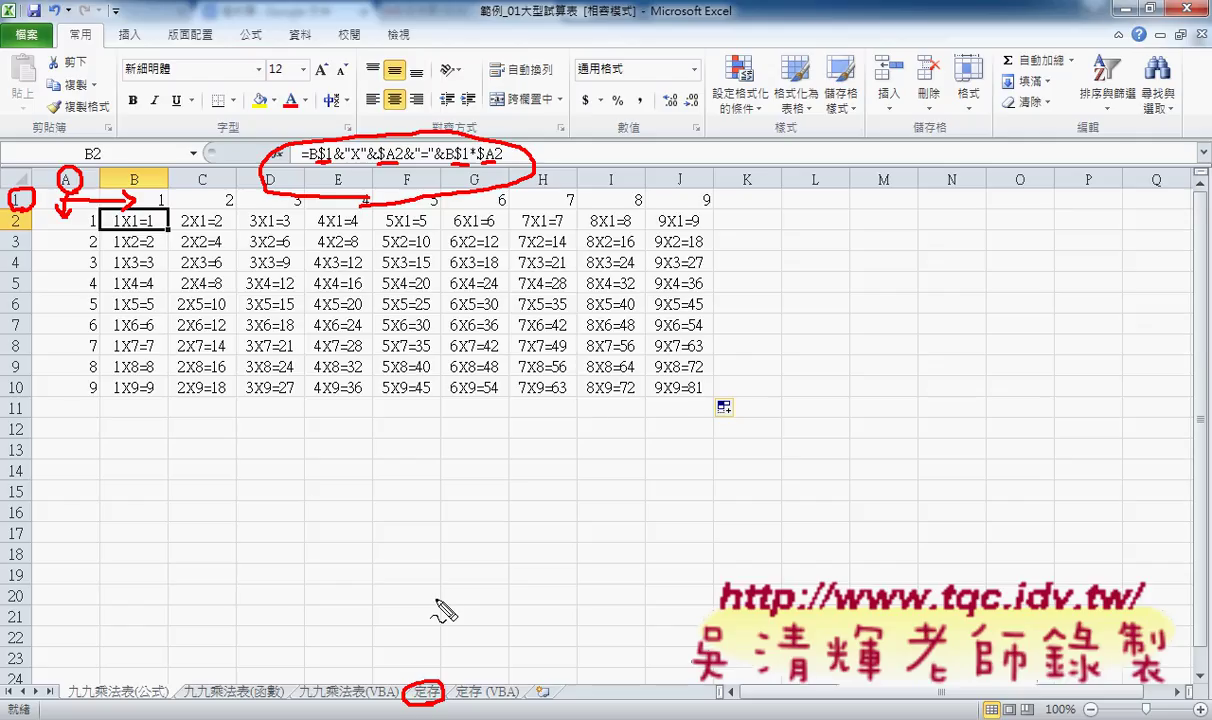
{"action": "key", "text": "Escape"}
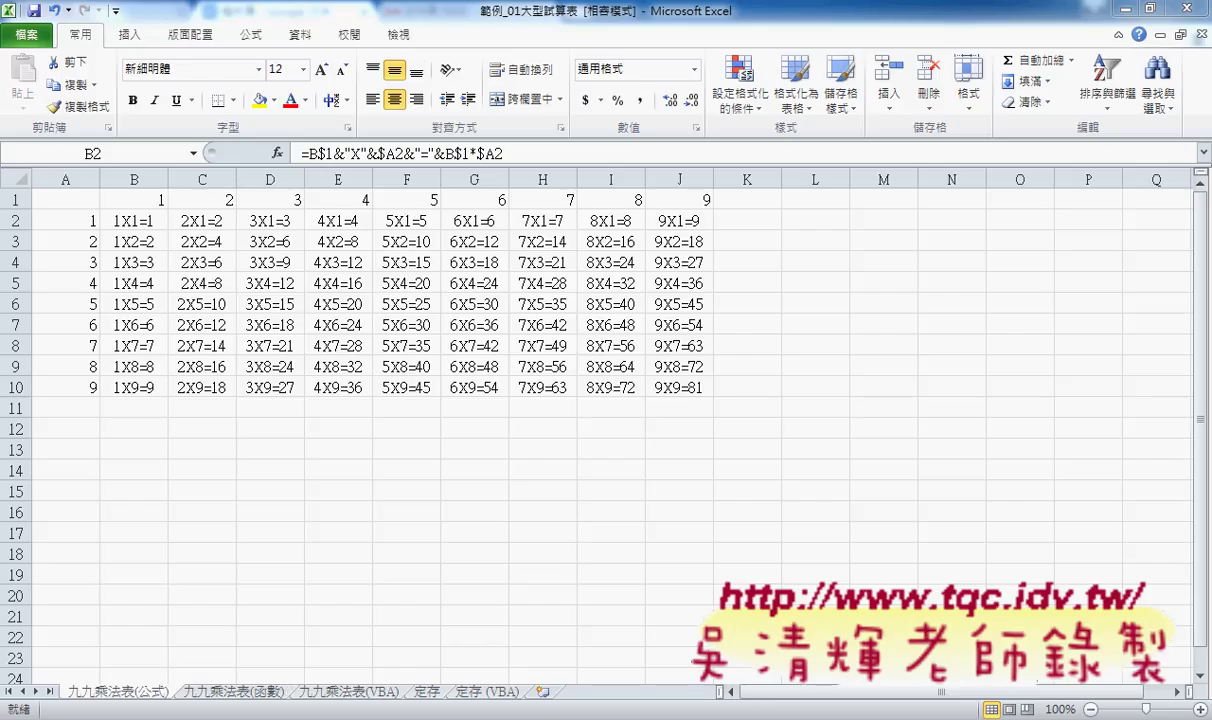
{"action": "key", "text": "alt+Tab"}
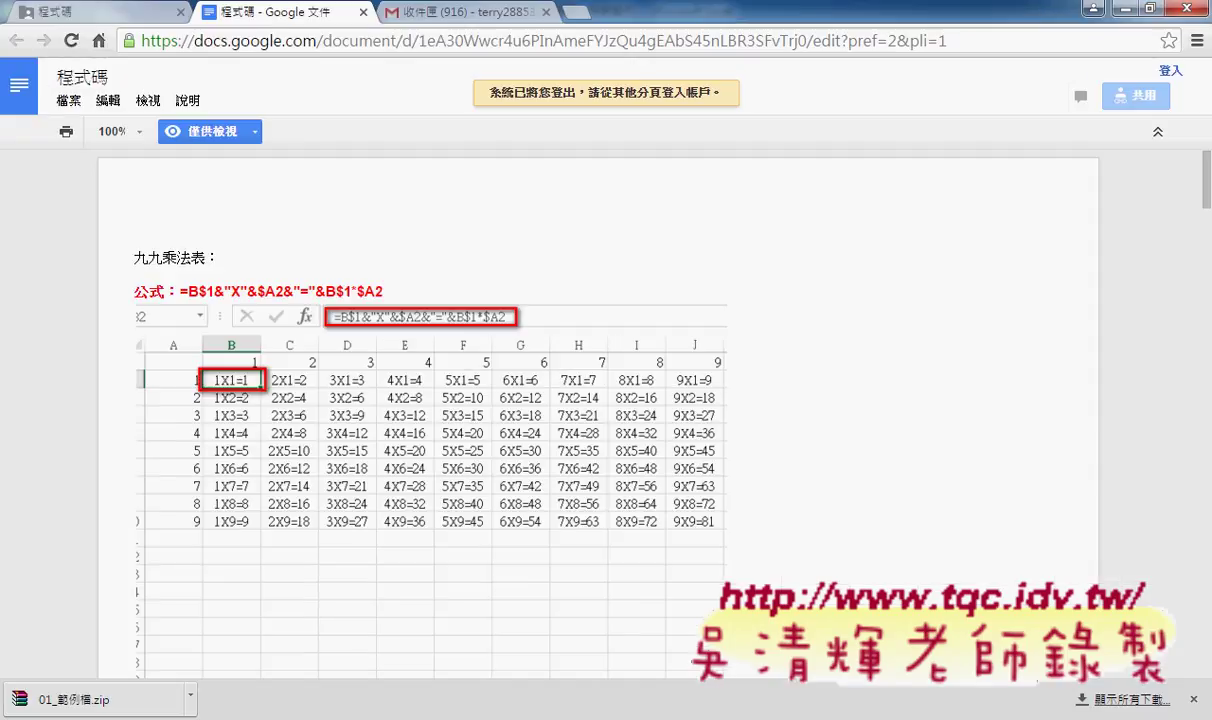